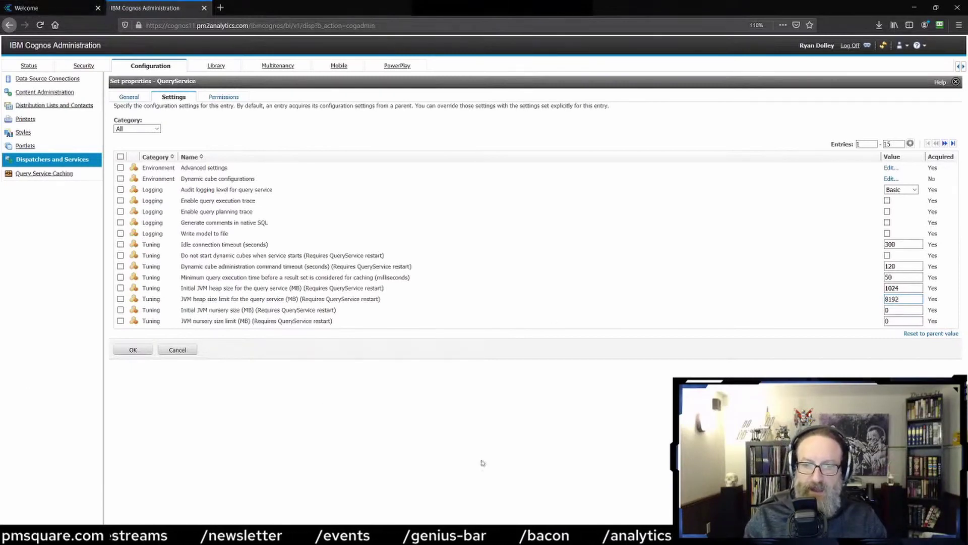
In the remote desktop session, open File Explorer on the DATA (D:) drive.
mouse_move(407, 536)
left_click(407, 485)
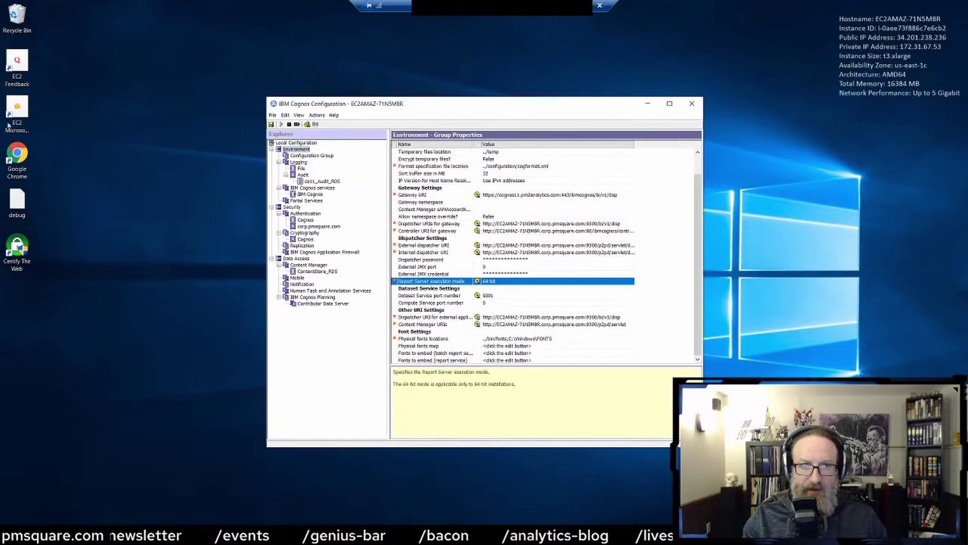
key("super+e")
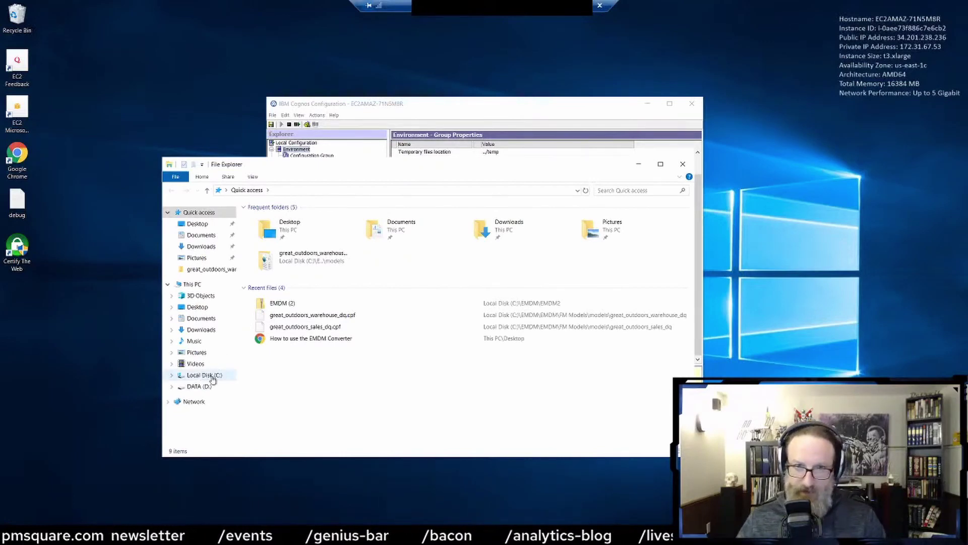
left_click(208, 387)
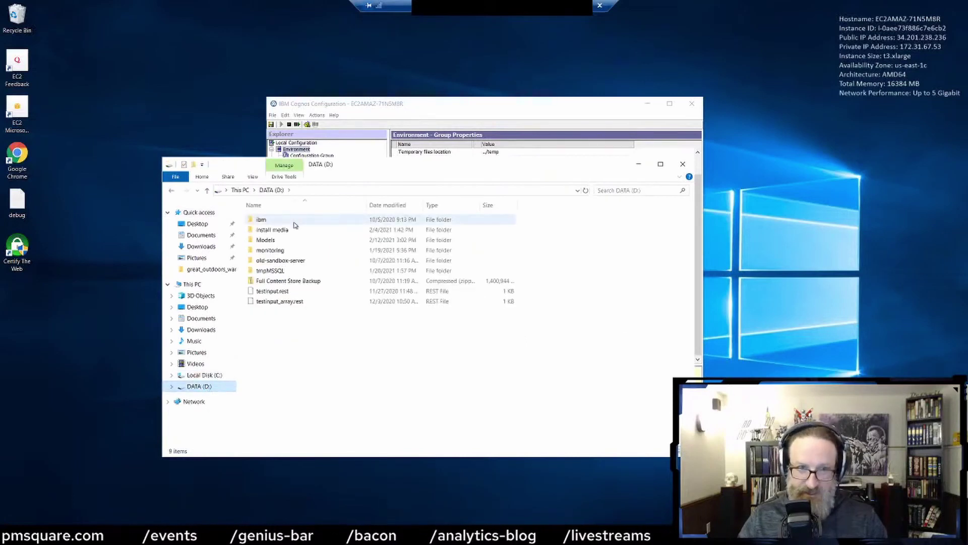
Show the DATA (D:) drive properties: 37.2 GB used, 62.7 GB free of 99.9 GB.
right_click(210, 385)
left_click(240, 375)
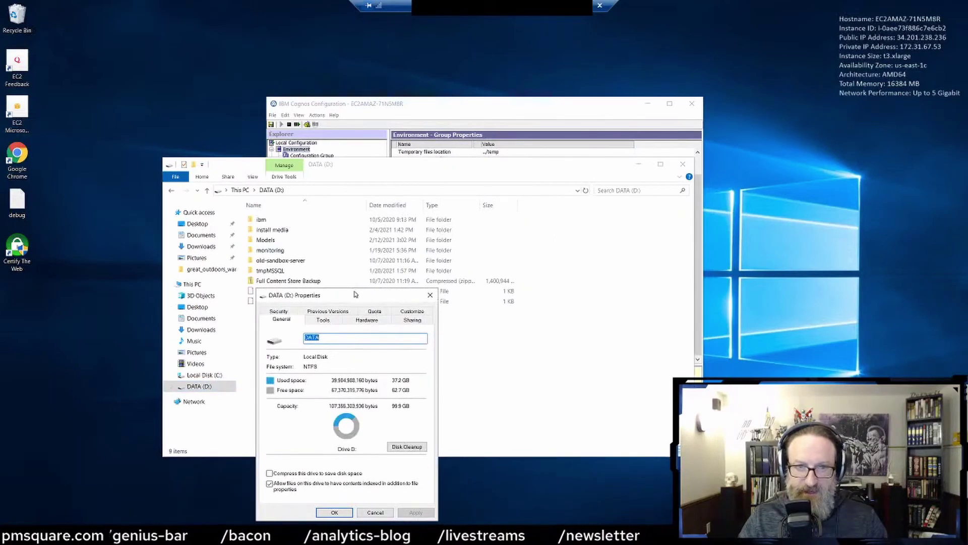
left_click_drag(354, 294, 429, 138)
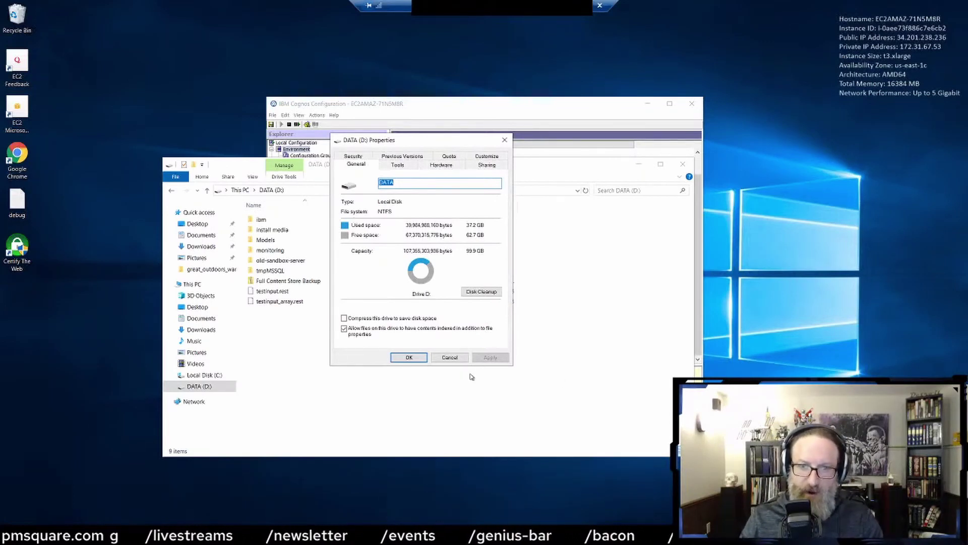
Close the drive properties and browse to D:\ibm\cognos\analytics, down to its temp folder.
left_click(450, 357)
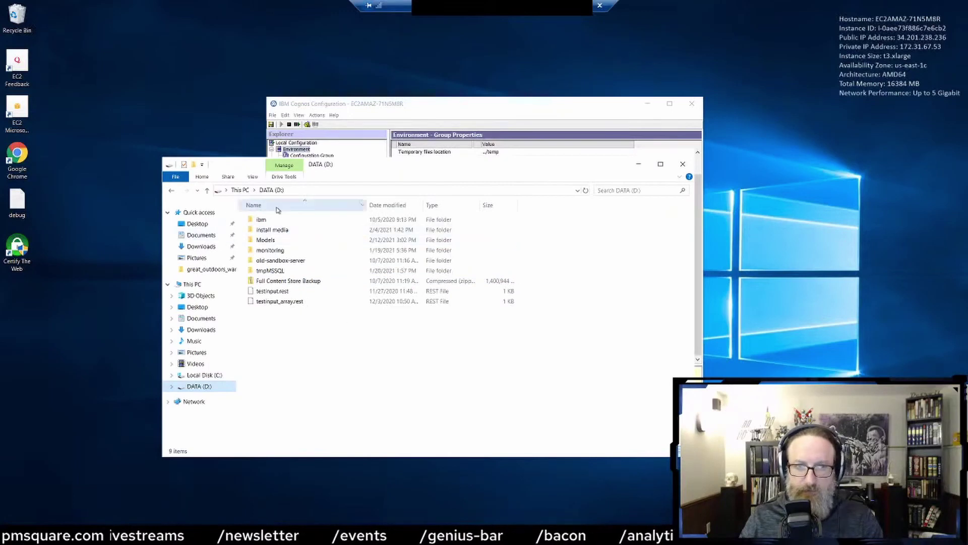
double_click(289, 222)
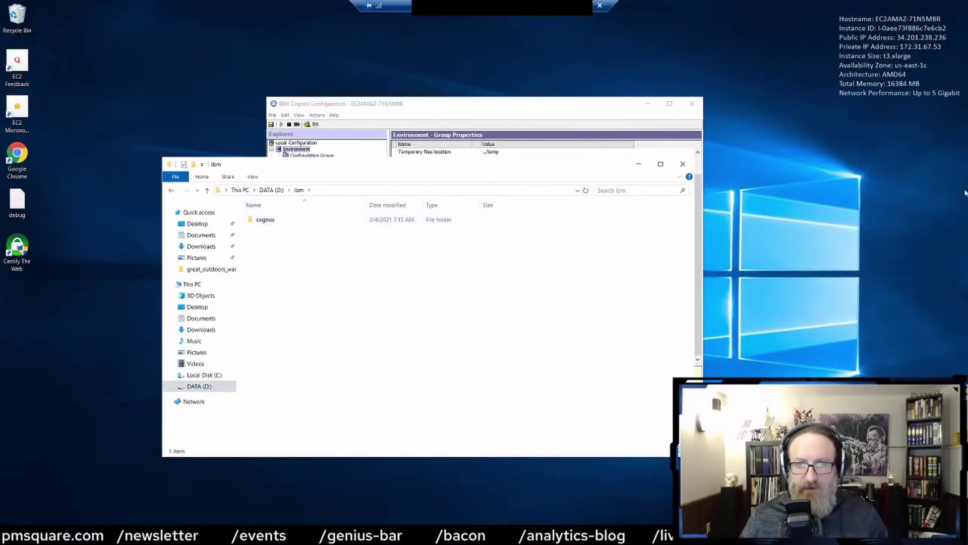
double_click(260, 222)
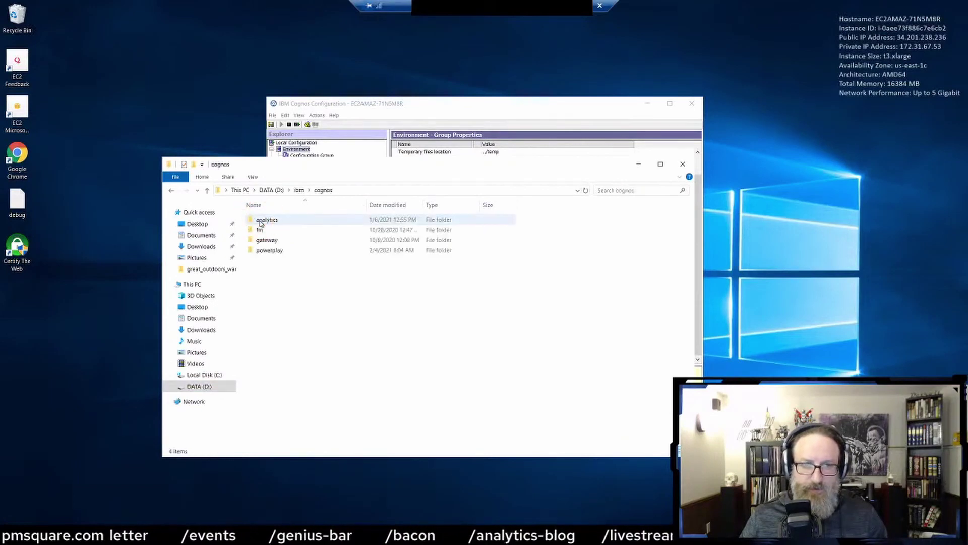
left_click(262, 224)
double_click(261, 224)
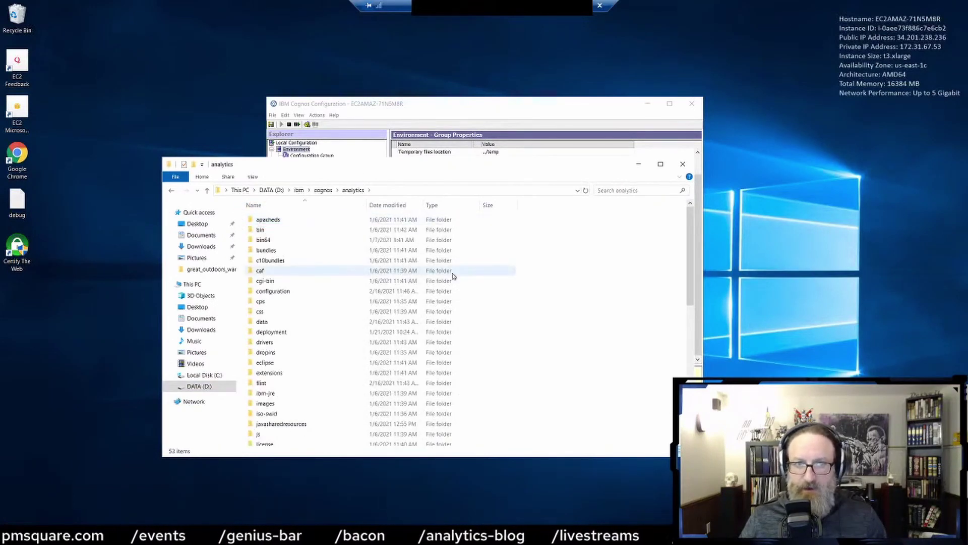
scroll(353, 323, "down", 4)
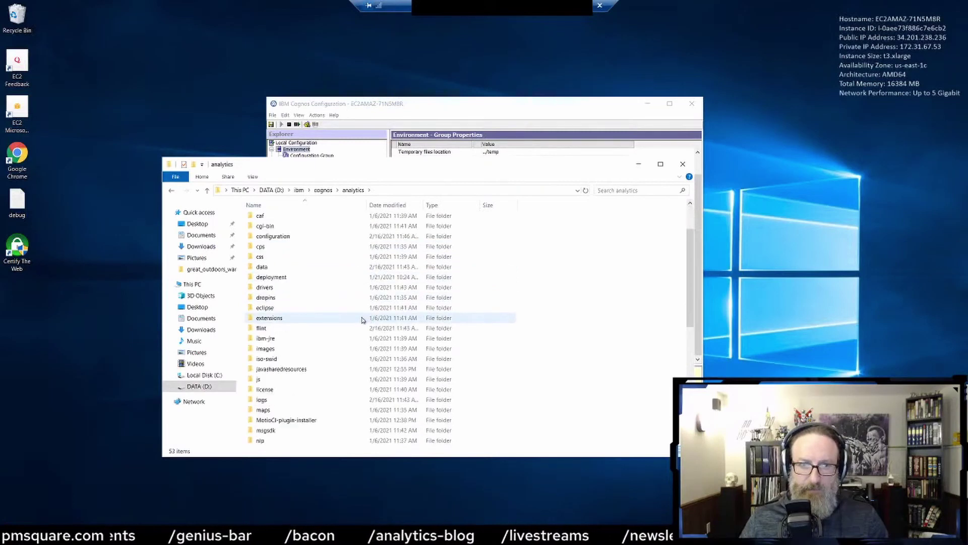
scroll(310, 353, "down", 2)
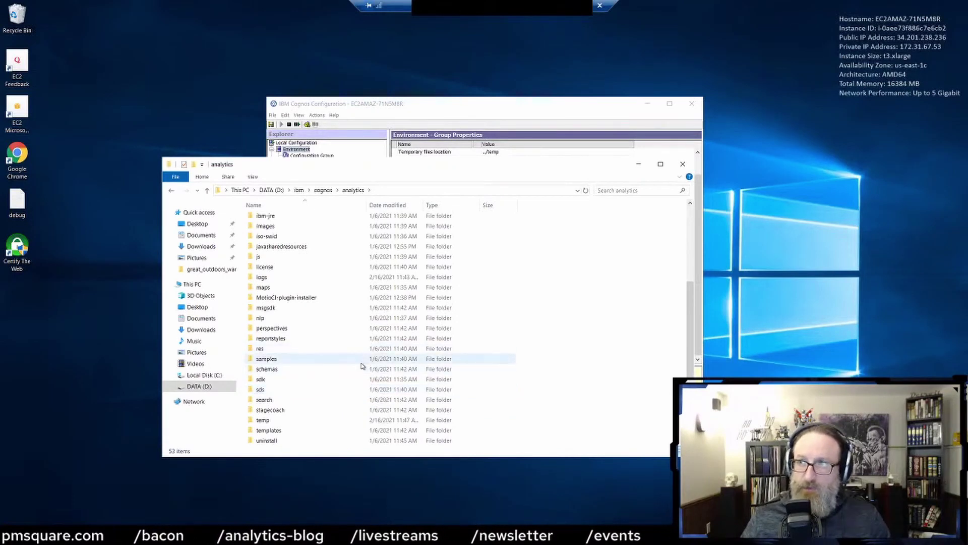
scroll(263, 410, "down", 1)
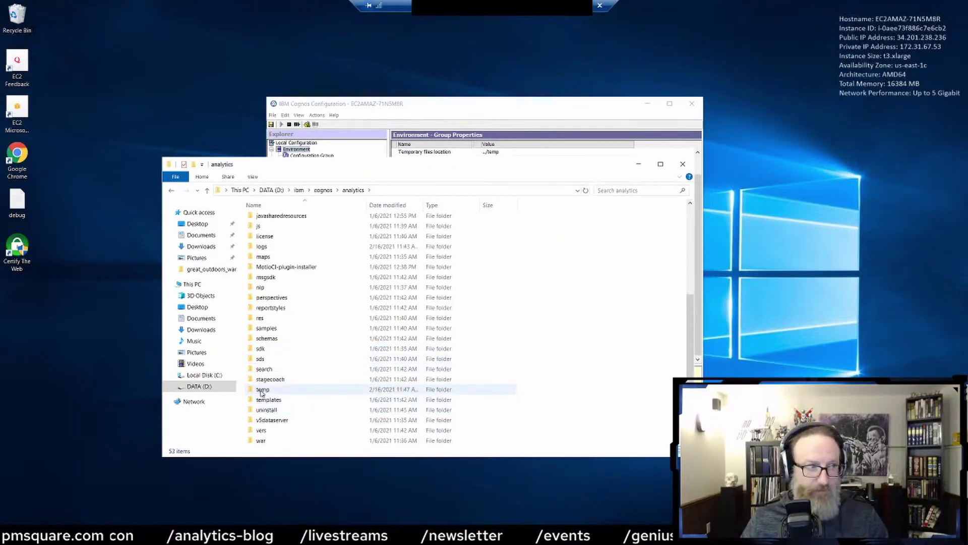
Open the analytics temp folder to review its 14 items like adminCache and extensions.
double_click(262, 390)
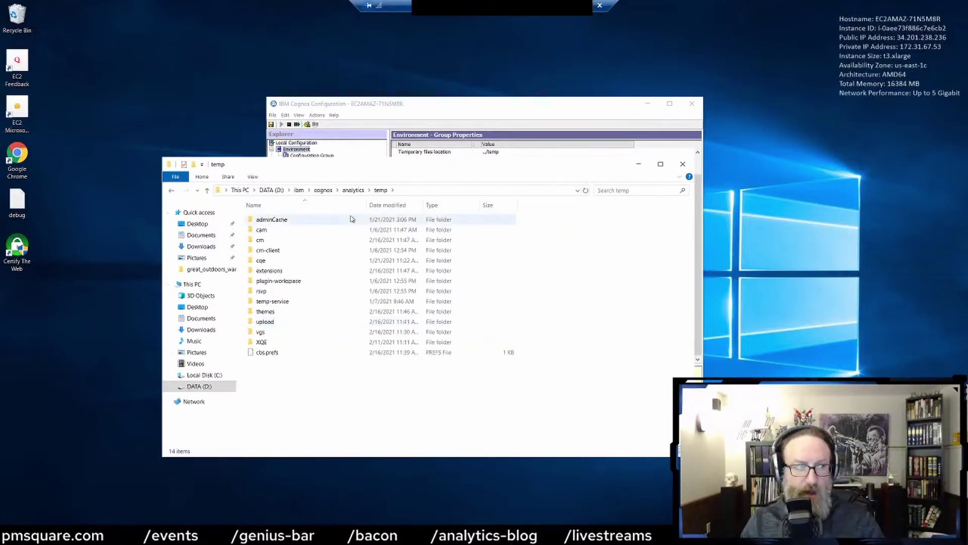
mouse_move(352, 218)
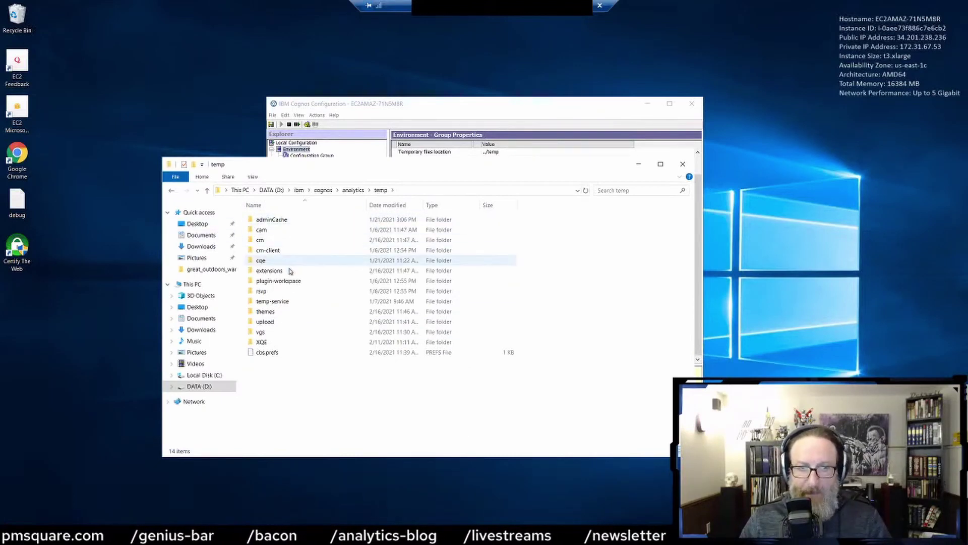
mouse_move(276, 276)
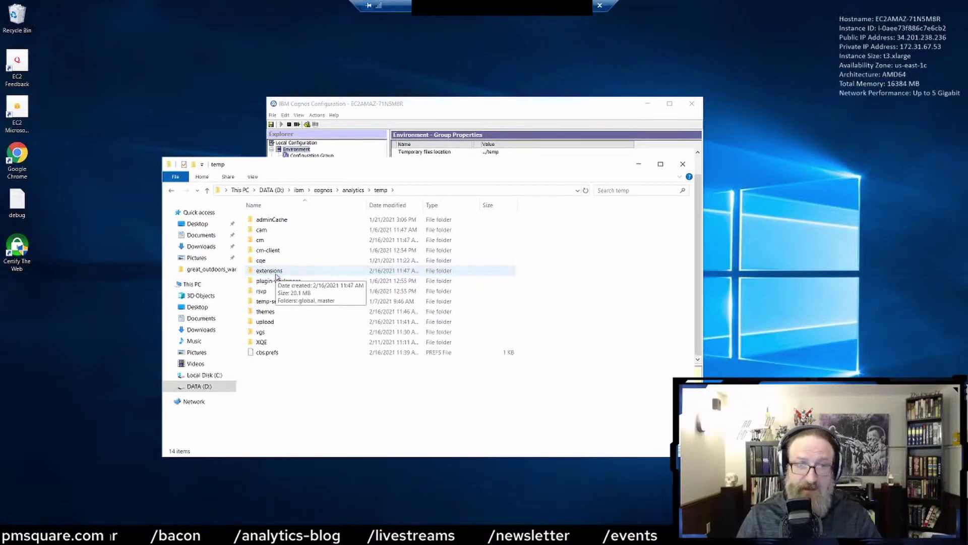
double_click(276, 275)
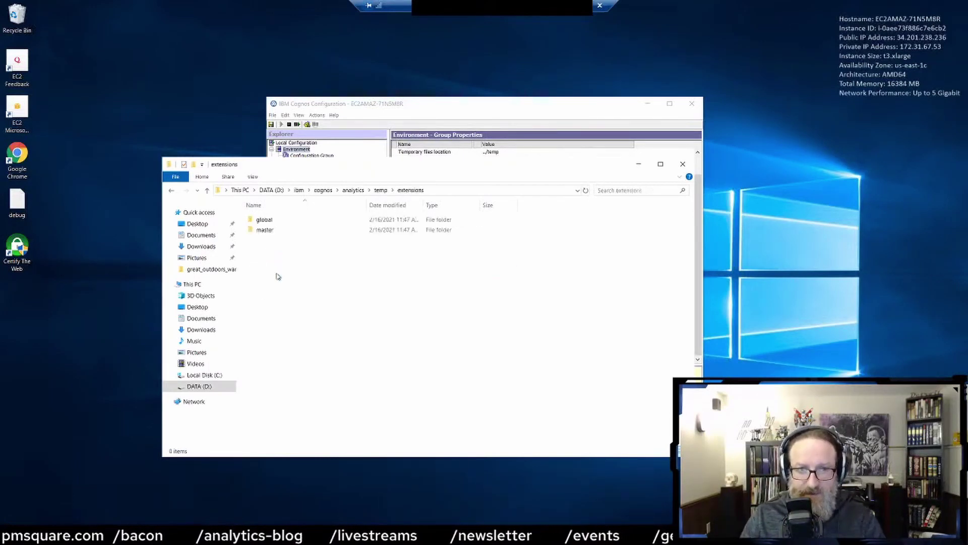
left_click(268, 221)
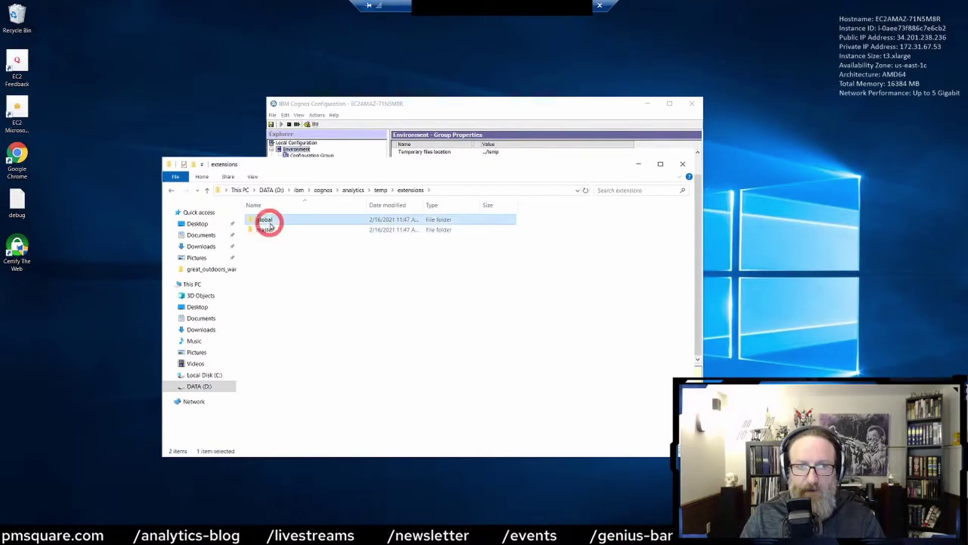
double_click(271, 222)
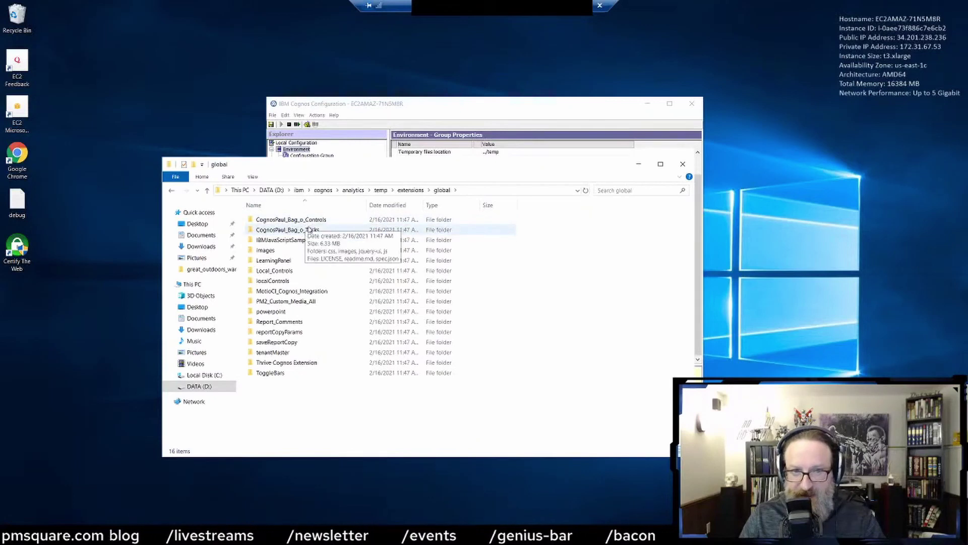
left_click(381, 190)
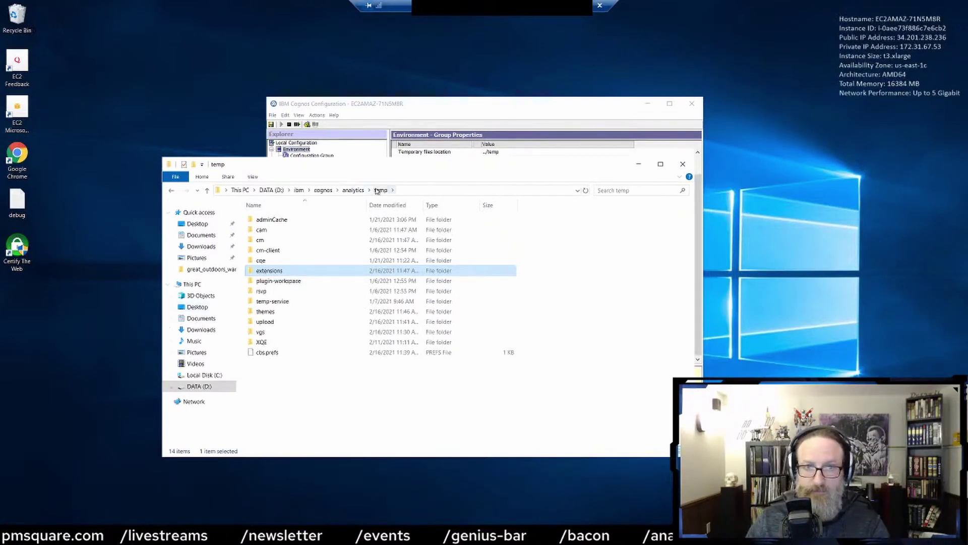
Go back to analytics and drill into data\datafiles\datasetCache.
left_click(353, 190)
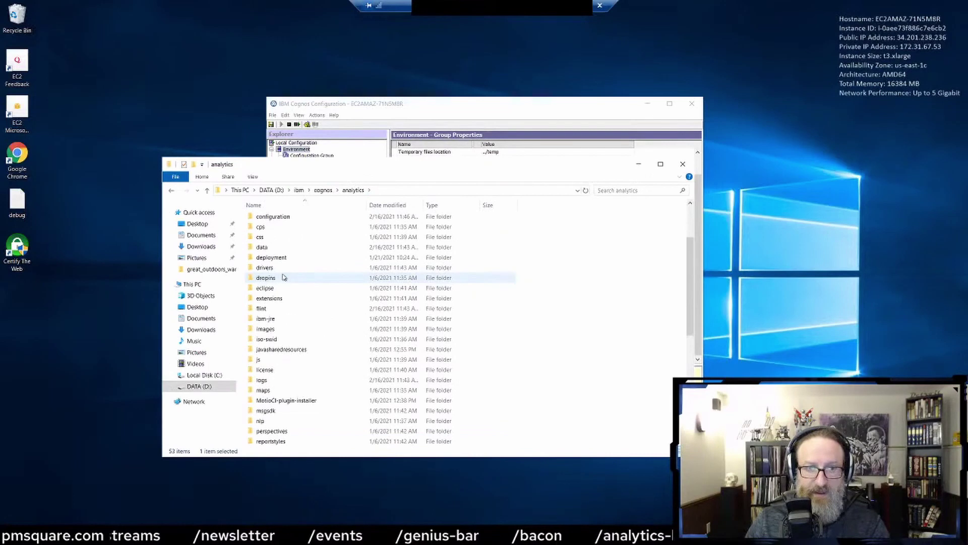
scroll(285, 219, "up", 3)
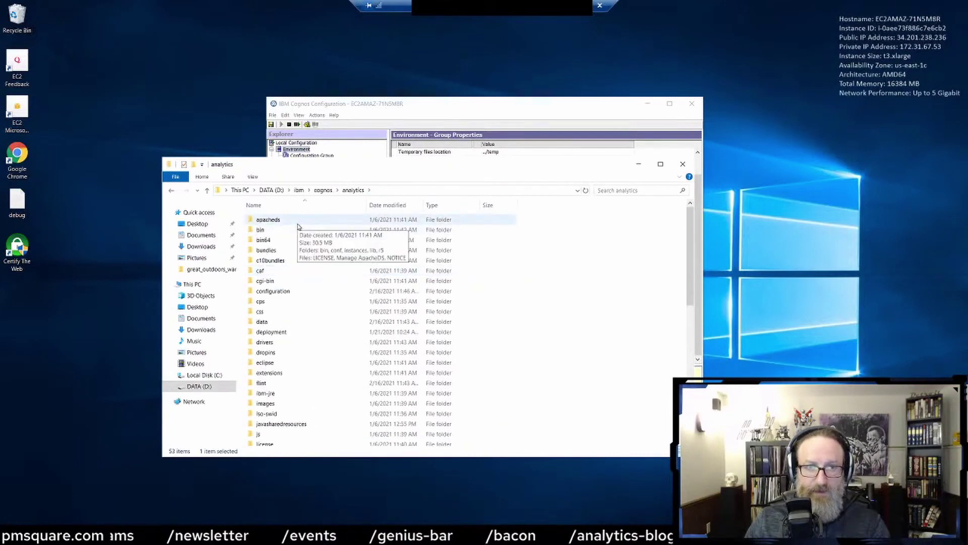
double_click(277, 324)
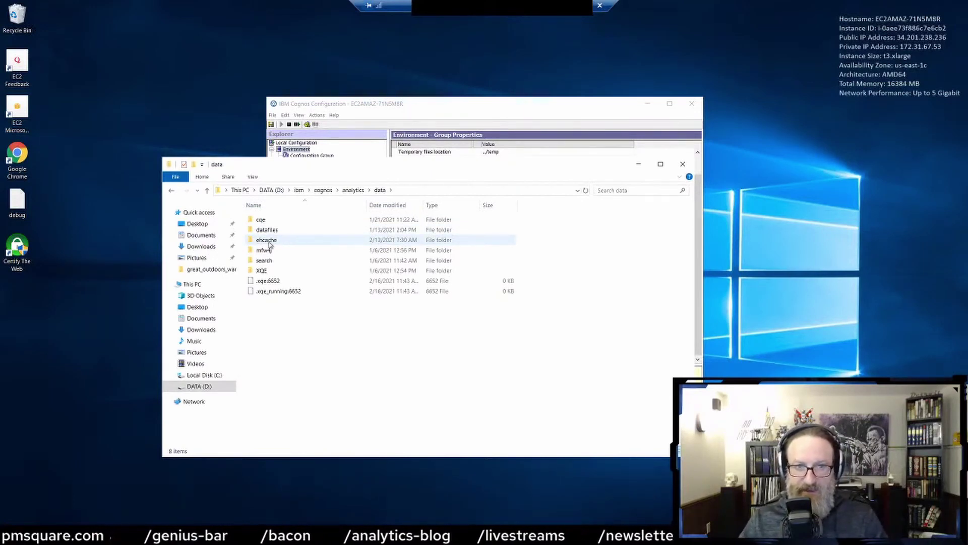
double_click(269, 230)
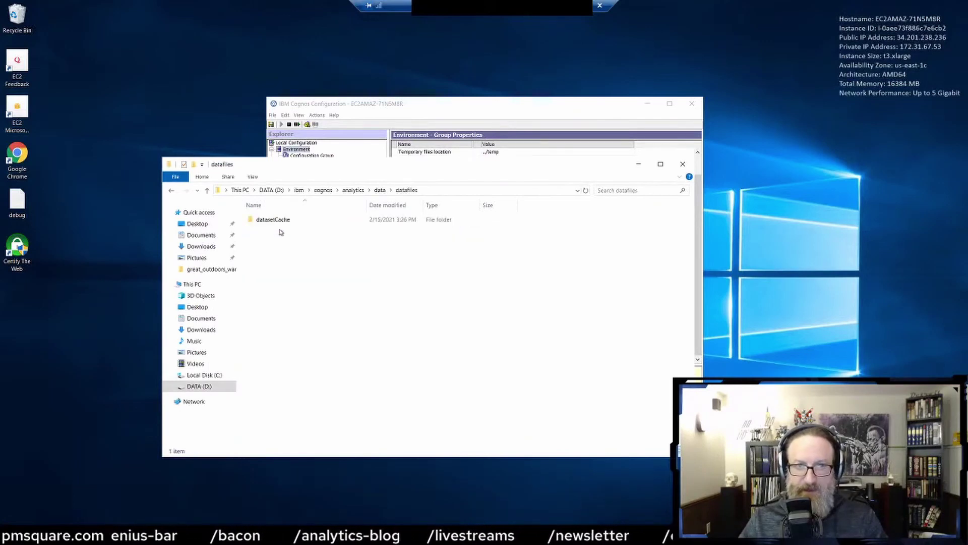
double_click(278, 220)
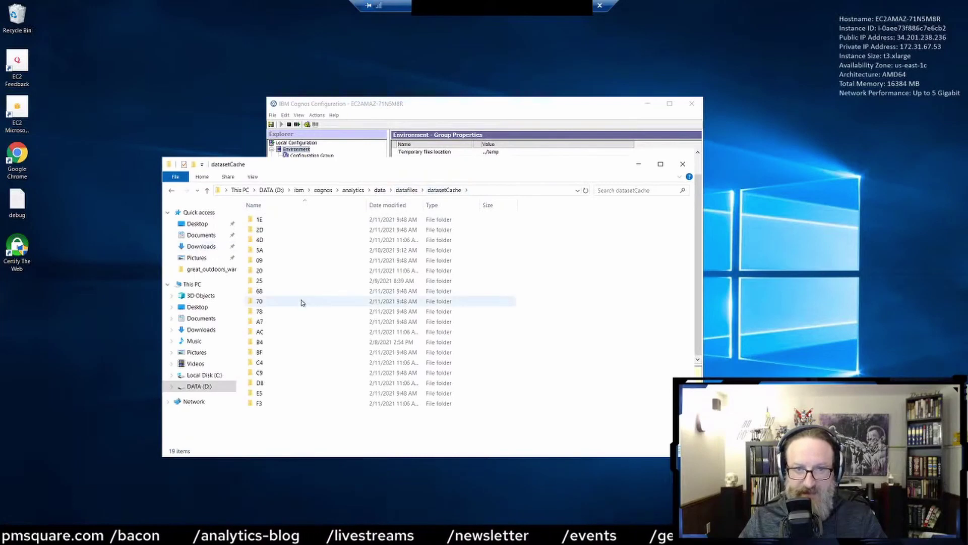
Inspect the 938 KB cached DATA file in datasetCache\2D\9, then return to analytics\data.
double_click(275, 231)
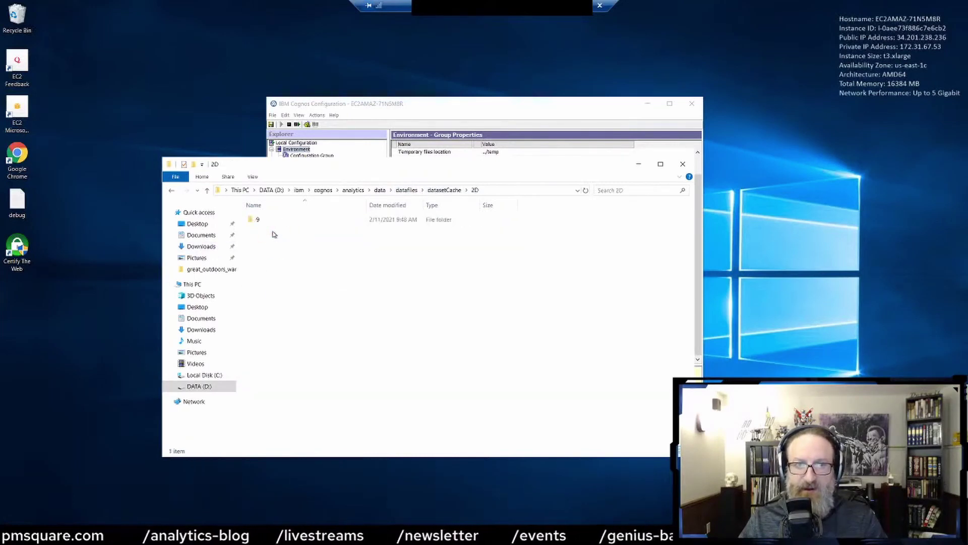
double_click(259, 220)
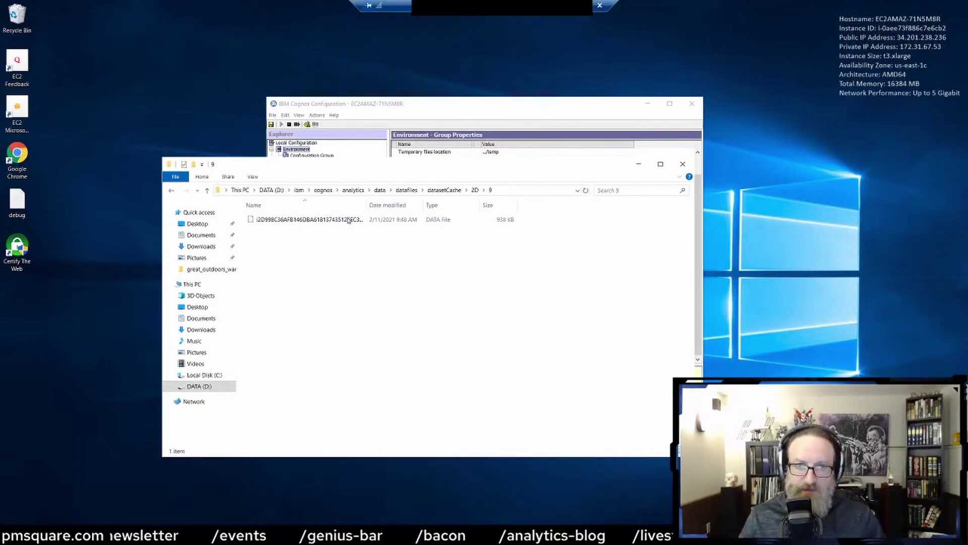
left_click(380, 190)
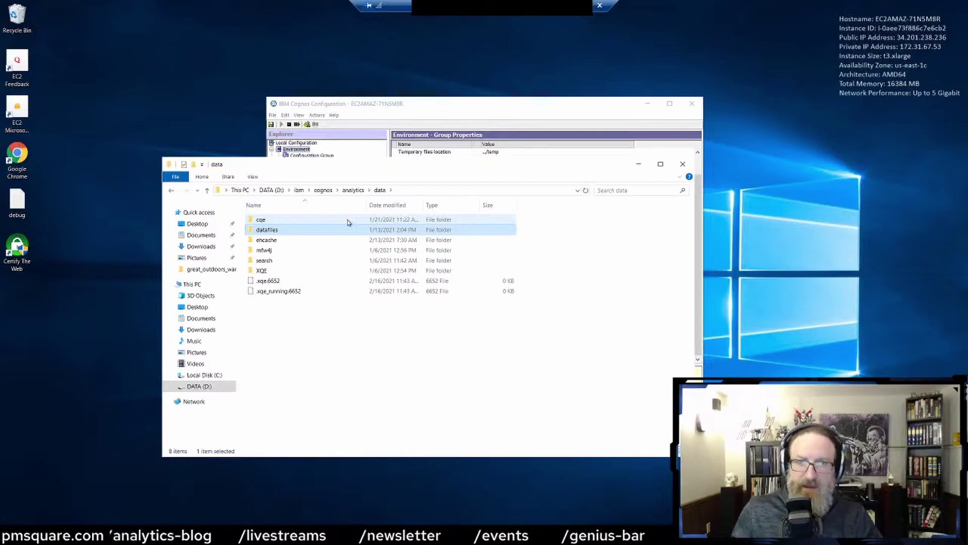
Go up to cognos, reopen analytics, and open its logs folder with 64 items.
left_click(321, 190)
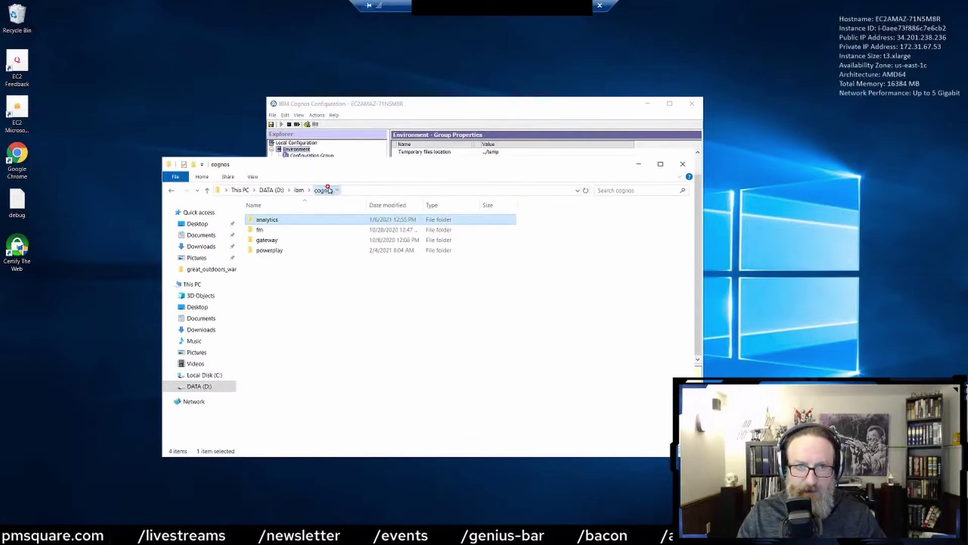
left_click(329, 191)
double_click(288, 222)
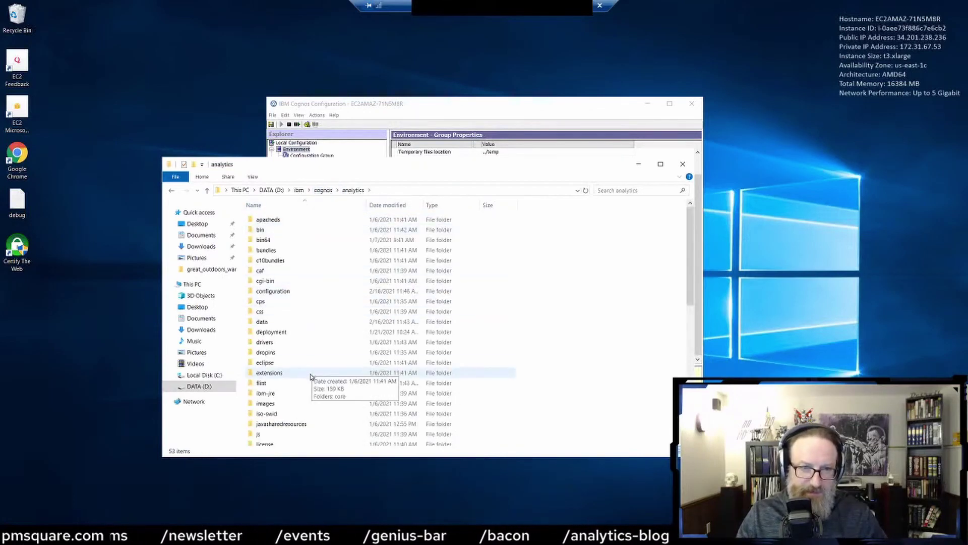
scroll(303, 376, "down", 1)
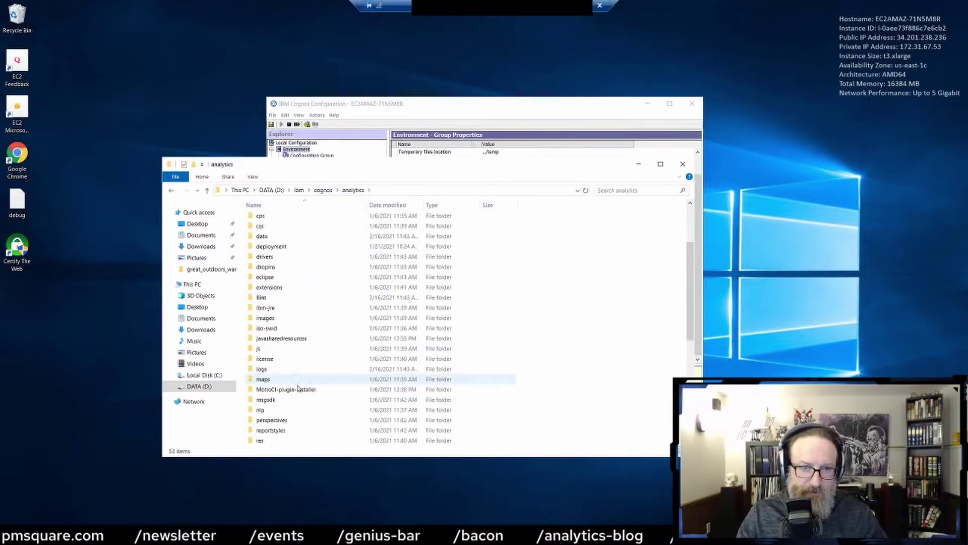
double_click(261, 369)
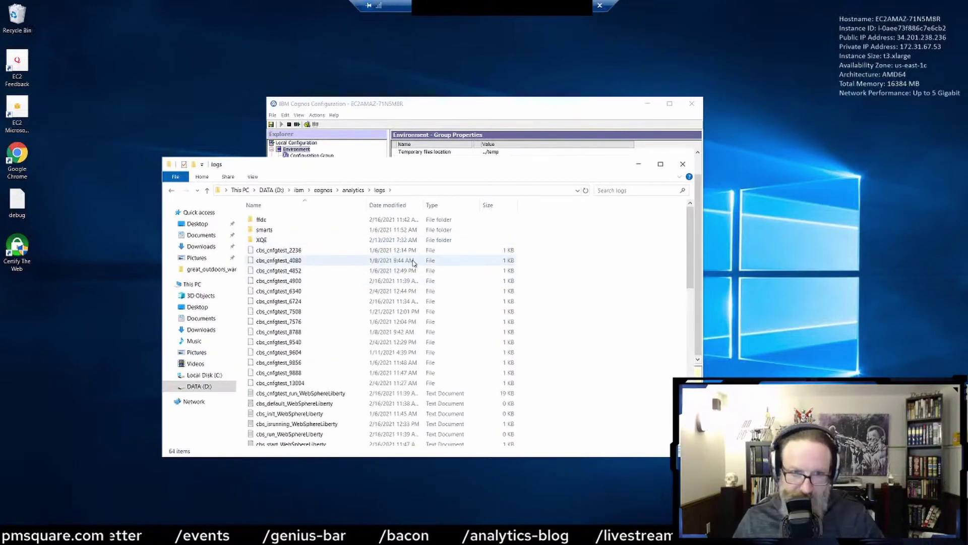